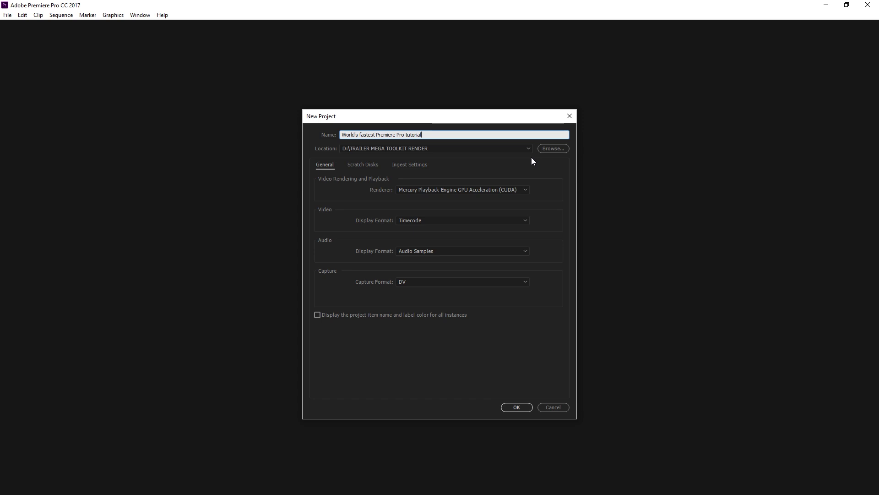
Create a folder named "World's Fastest Premiere Pro tutorial" inside "2) Fastest Premiere Pro tutorial EVER" and create the new project there.
left_click(544, 150)
right_click(366, 219)
mouse_move(391, 314)
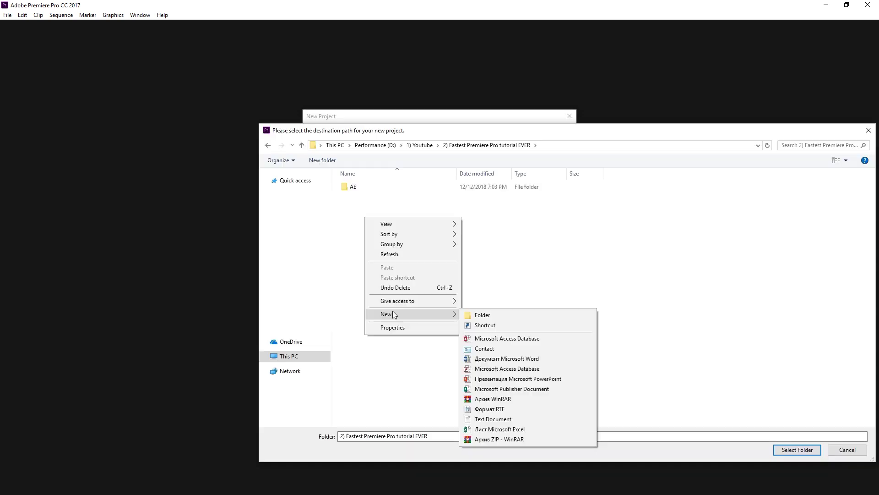
left_click(466, 316)
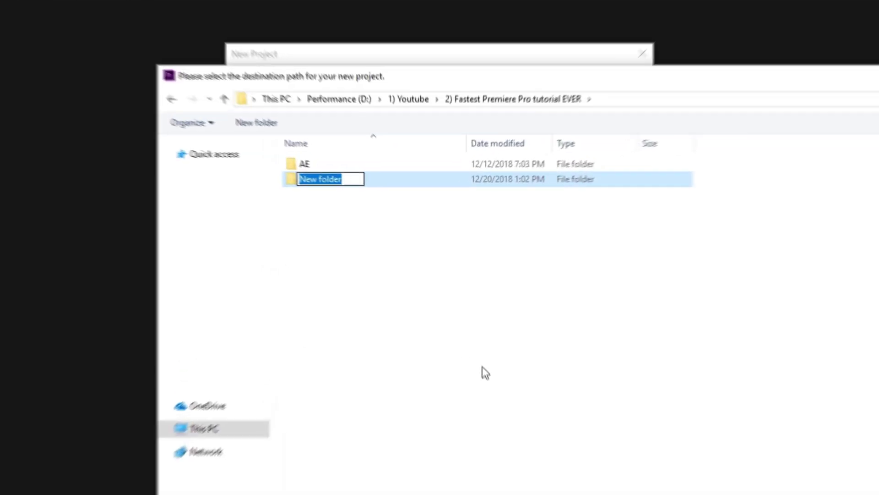
type("World's Fastest Premiere Pro tutorial")
key("BackSpace")
type("l")
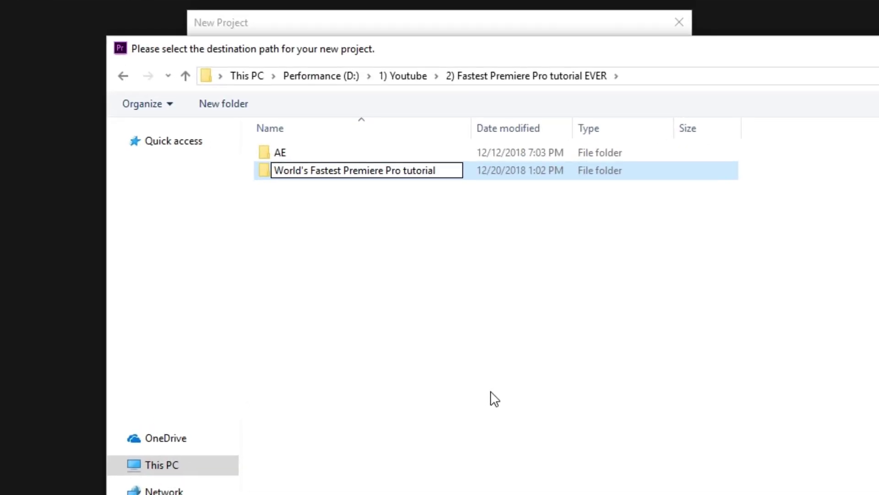
key("Return")
left_click(795, 449)
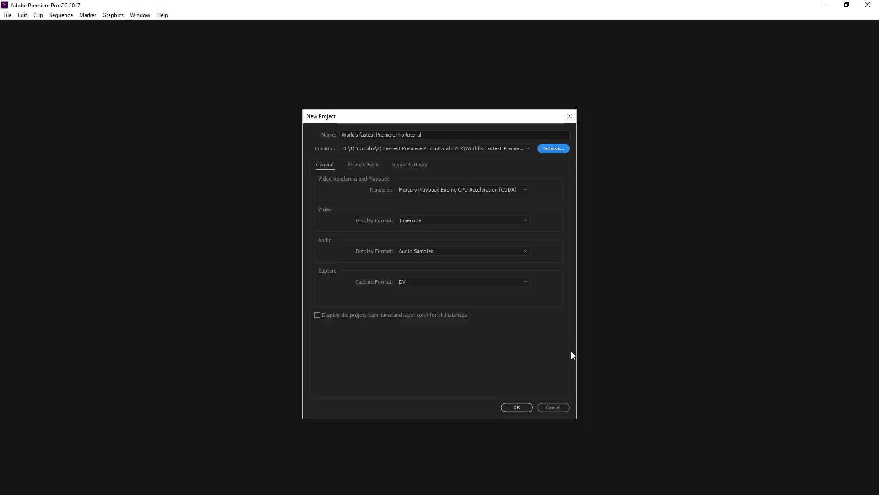
left_click(508, 407)
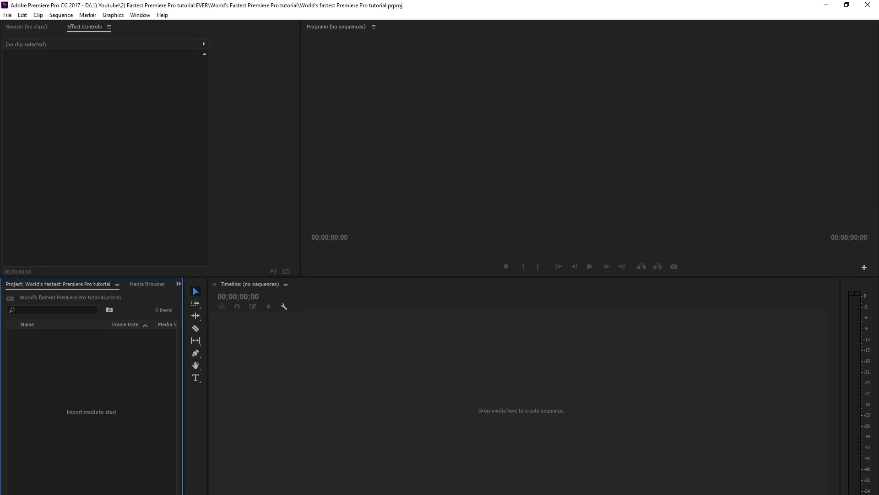
Import the 2017_11_04 filming showreel MP4 from the Showreels folder and create a sequence from it on the timeline.
right_click(50, 386)
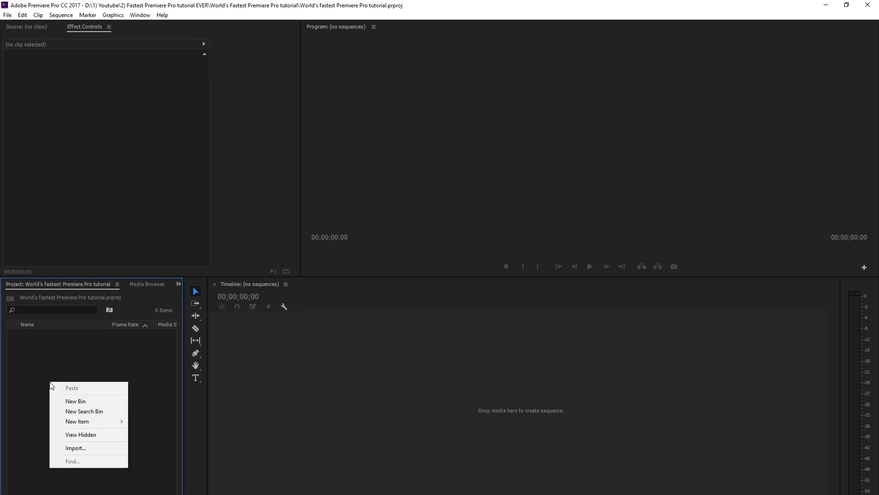
left_click(79, 447)
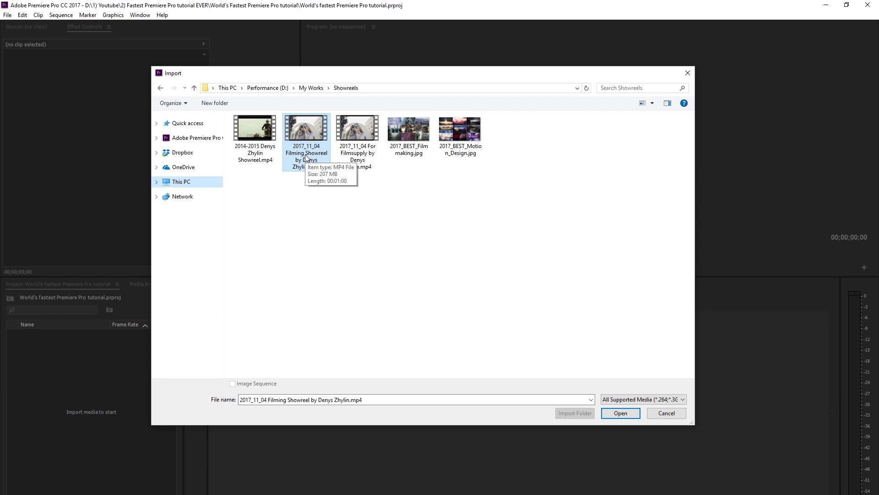
double_click(306, 158)
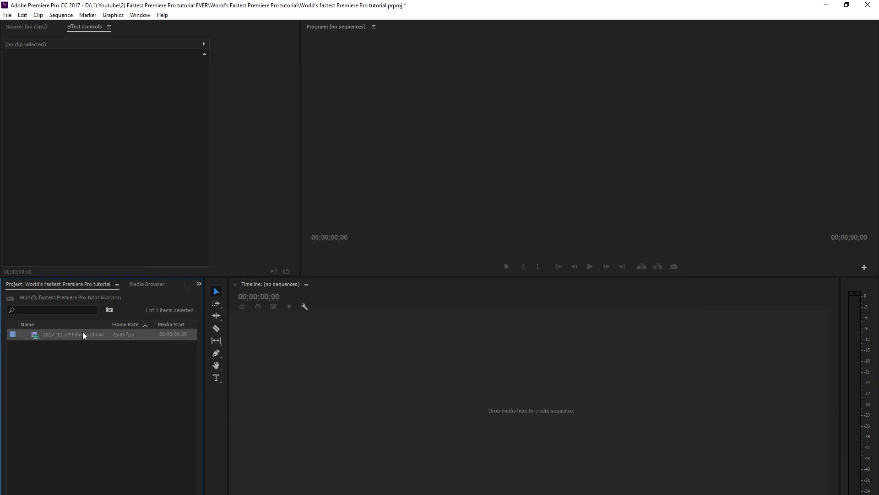
left_click_drag(79, 335, 343, 372)
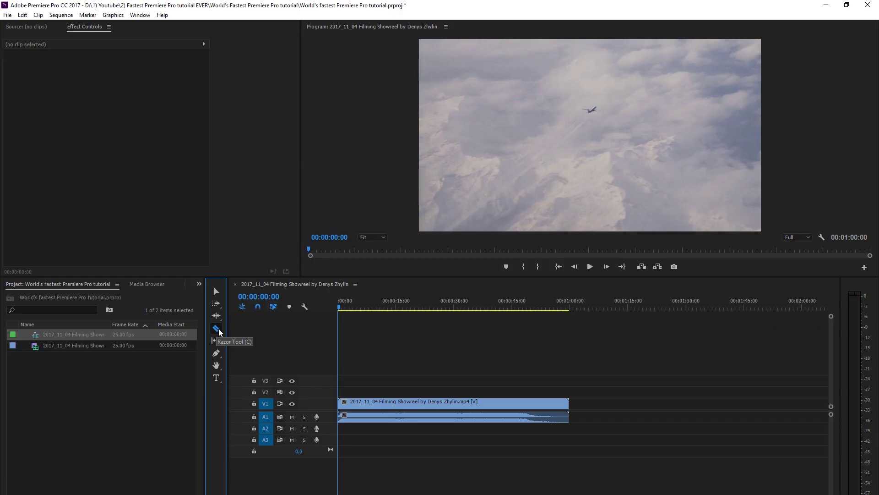
Cut the showreel clip at 00:00:05:20 with the Razor tool.
left_click(216, 328)
left_click(352, 308)
left_click(360, 307)
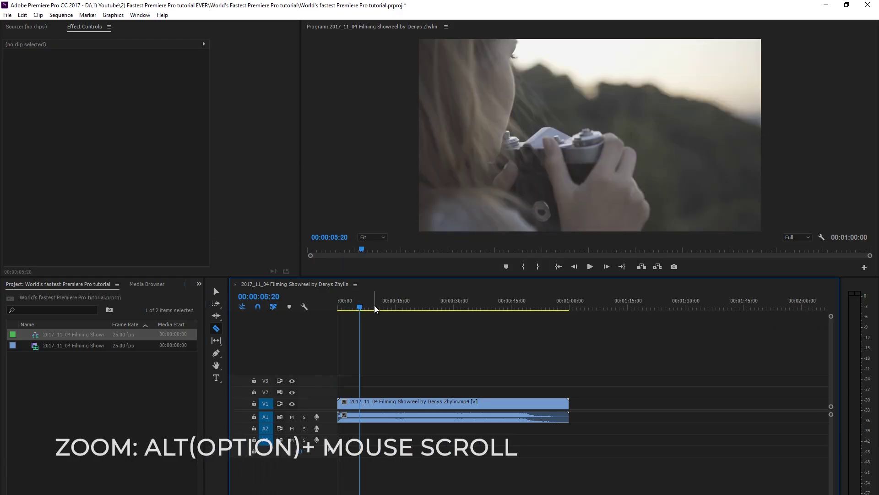
scroll(533, 406, "up", 6)
left_click(530, 405)
Try a second Razor cut in the showreel clip at 00:00:06:14.
left_click(555, 307)
left_click(554, 405)
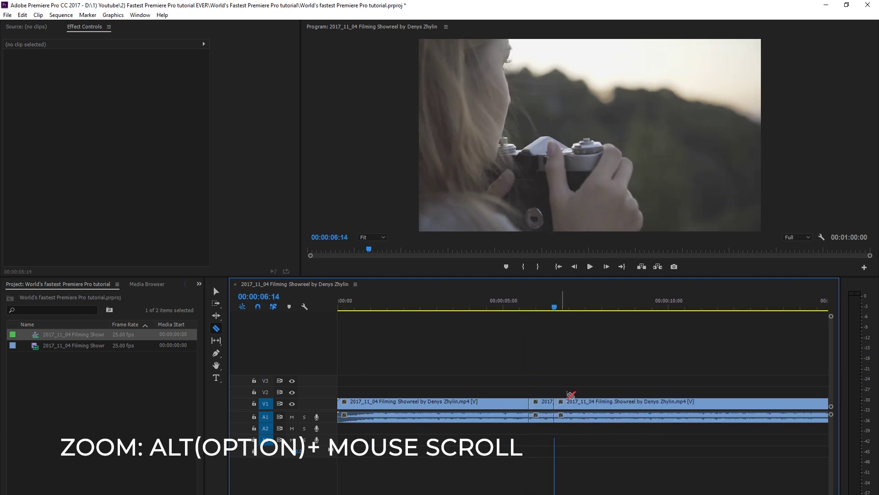
left_click(591, 306)
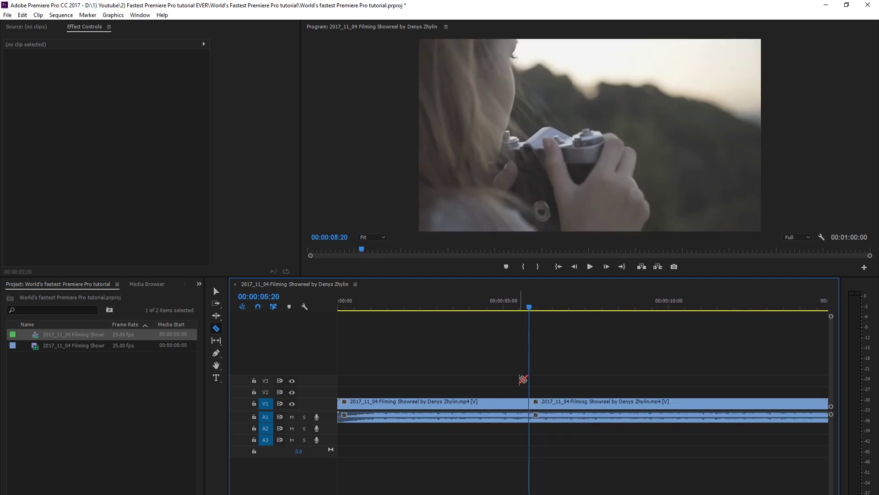
Switch to the Selection tool and split the clip at four more playhead positions after the first cut, including 00:00:08:17 and 00:00:09:18.
left_click(216, 292)
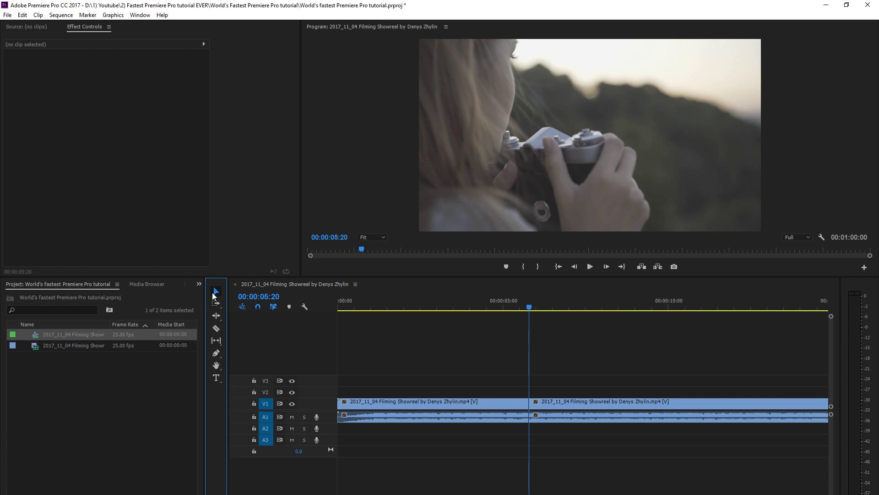
mouse_move(549, 405)
left_mouse_down()
mouse_move(613, 408)
mouse_move(560, 408)
left_mouse_up()
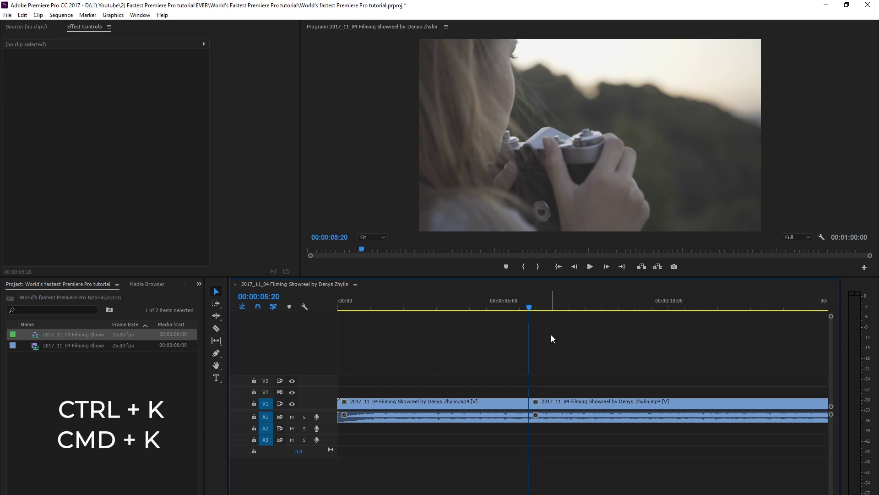
left_click(551, 306)
key("ctrl+k")
left_click(591, 309)
key("ctrl+k")
left_click(625, 310)
key("ctrl+k")
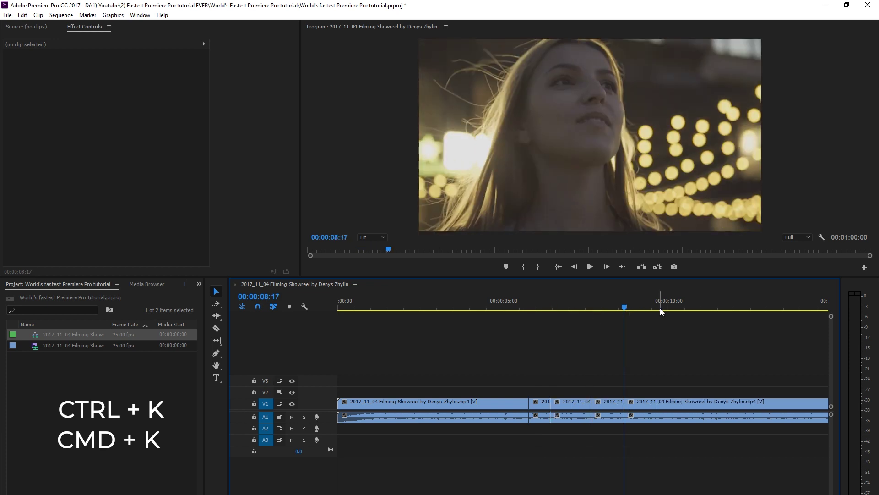
left_click(660, 309)
key("ctrl+k")
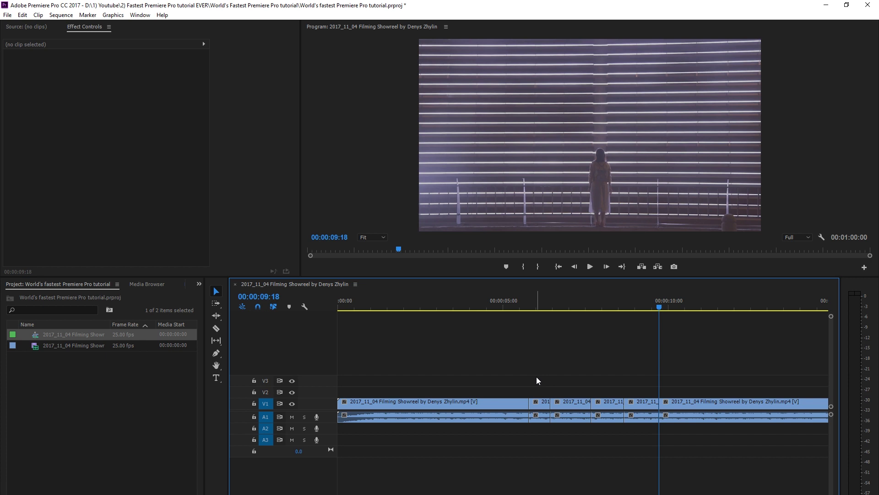
Animate the first segment's opacity from 0% at its start to 100% at 00:00:01:19 using keyframes.
left_click(384, 405)
left_click(397, 307)
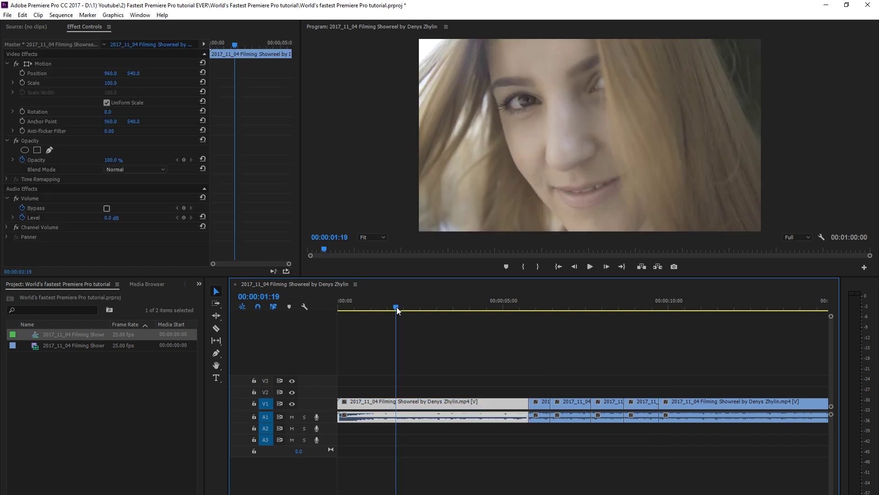
left_click_drag(117, 160, 70, 159)
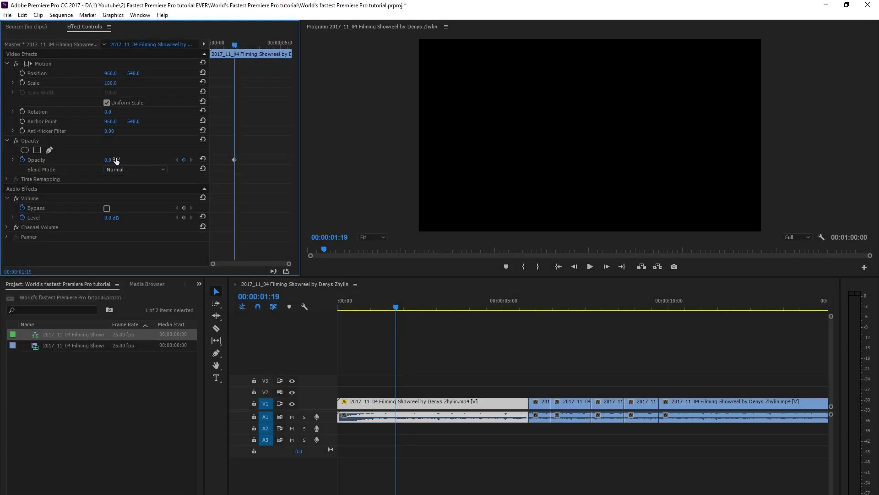
left_click(234, 160)
left_click_drag(112, 162, 289, 275)
left_click(339, 307)
Fade in the first segment's audio with level keyframes of -287.5 dB at its start and 0.0 dB at 00:00:01:18.
left_click_drag(328, 305, 395, 315)
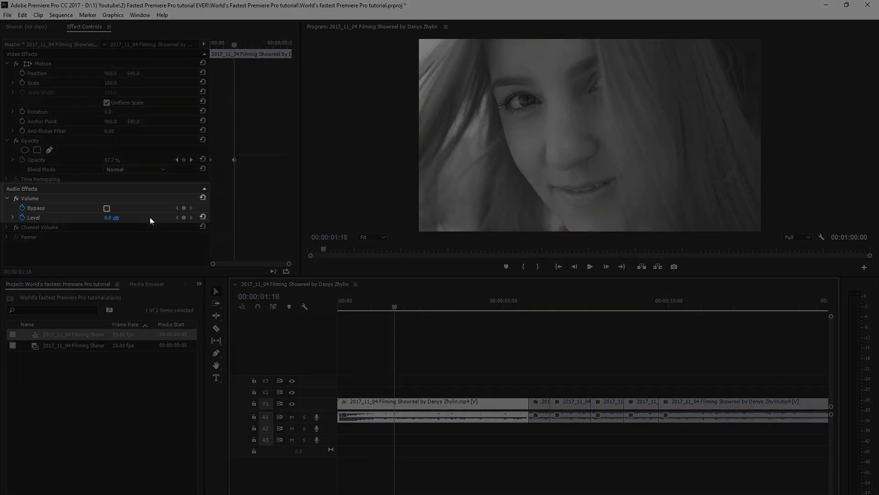
left_click(184, 217)
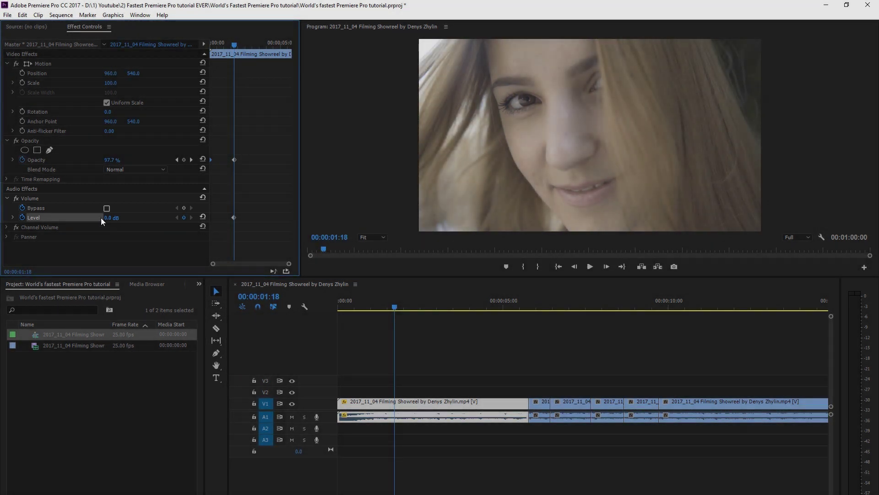
left_click(284, 308)
key("Home")
left_click_drag(107, 214, 110, 216)
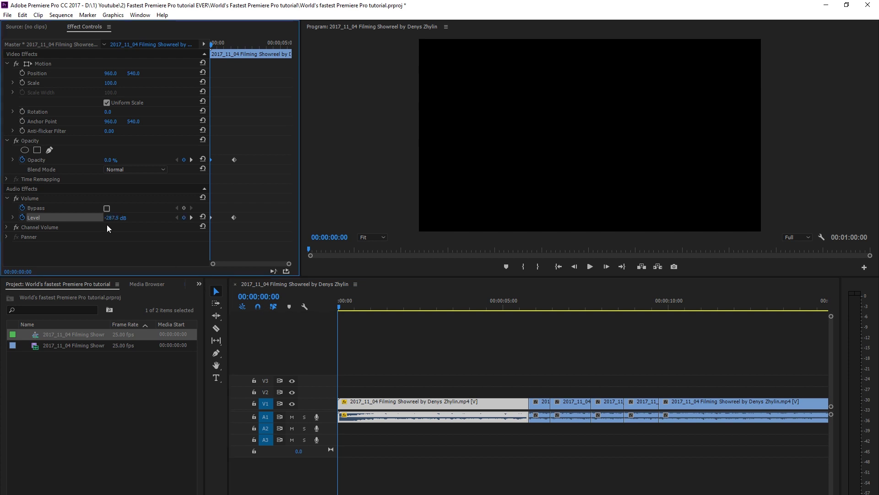
Play the sequence from the start to check the picture and sound fade-in.
left_click(357, 340)
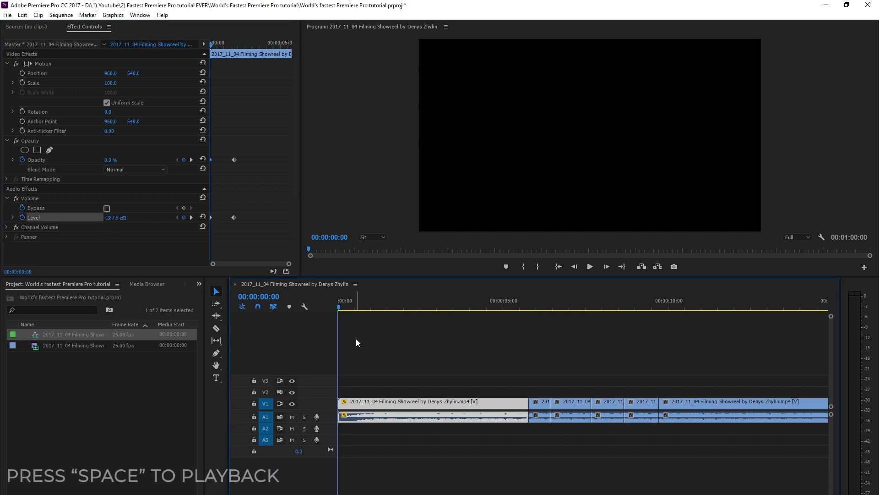
key("space")
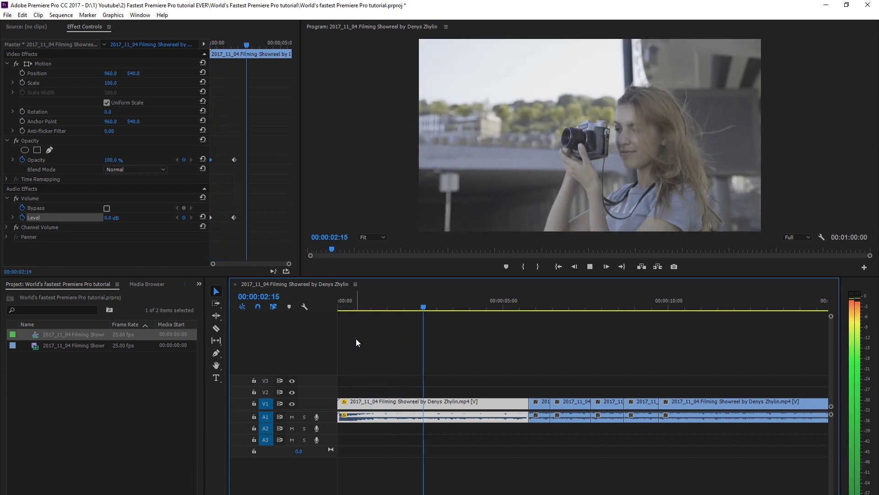
key("space")
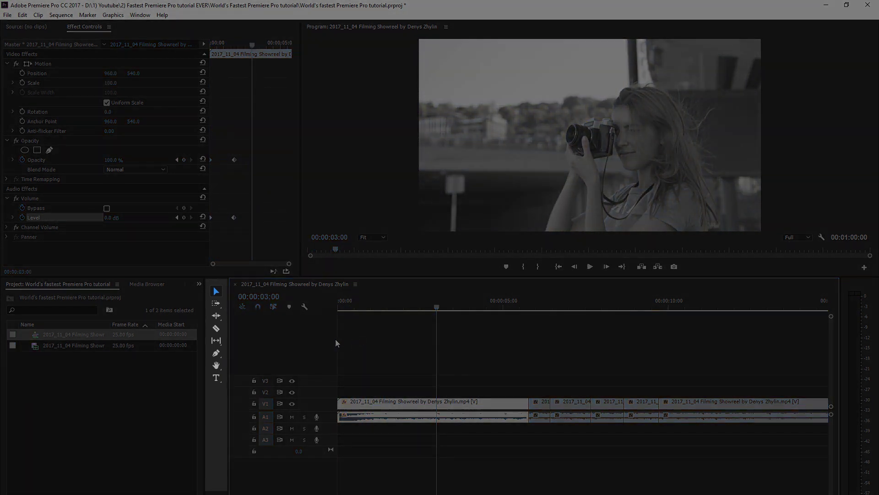
Add a text title containing the creator's full name over the video at 00:00:03:00.
left_click(216, 378)
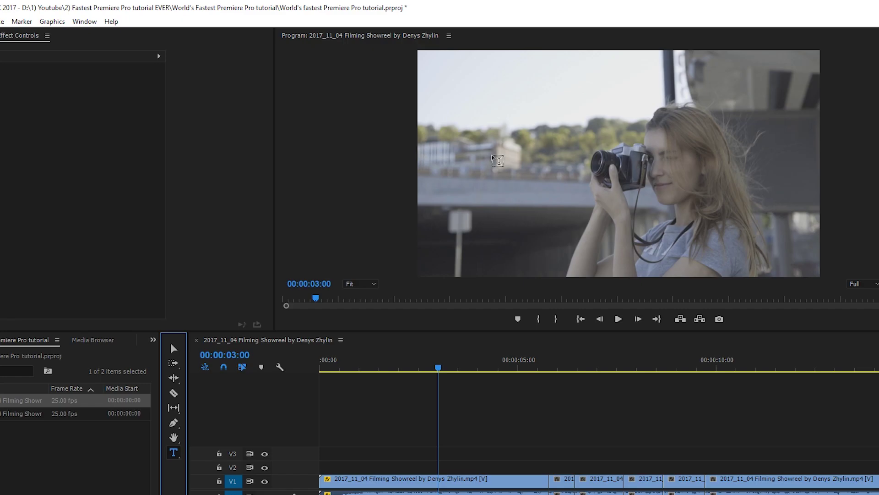
left_click(497, 161)
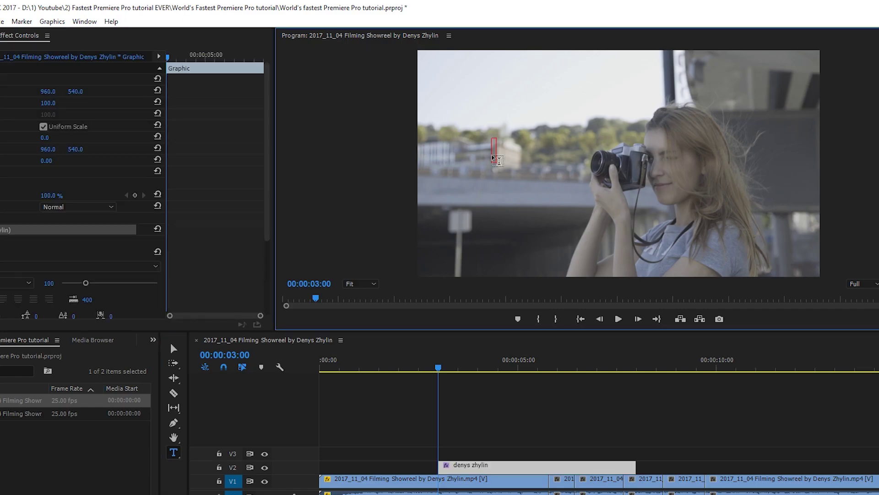
type("denys zhylin")
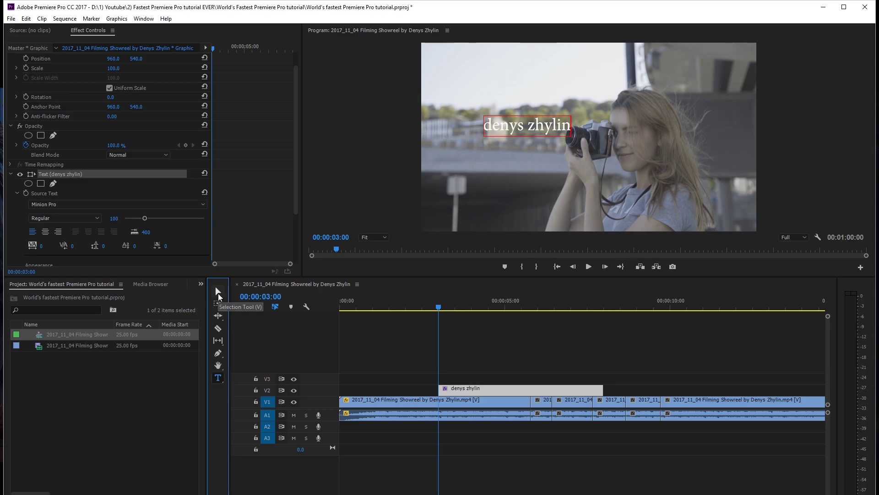
Move the name title lower and further left in the frame and set its font size to 151.
left_click(218, 293)
left_click_drag(522, 128, 492, 161)
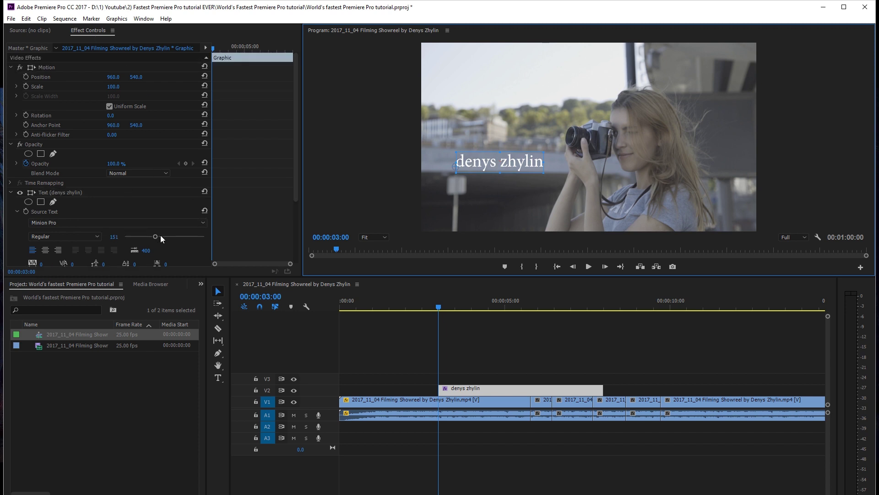
left_click_drag(296, 167, 295, 223)
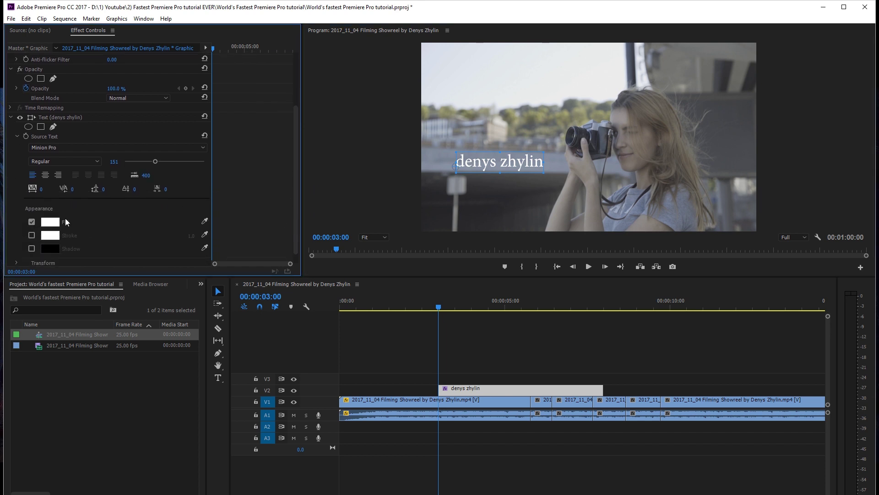
Fade in the name title with opacity keyframes of 0% at 00:00:02:24 and 100% at 00:00:03:23, and play it back.
scroll(374, 362, "down", 3)
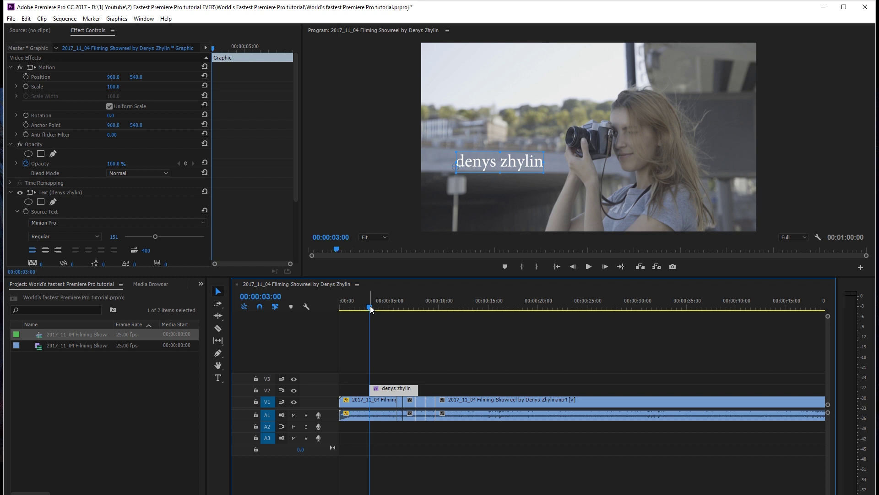
left_click_drag(371, 310, 377, 310)
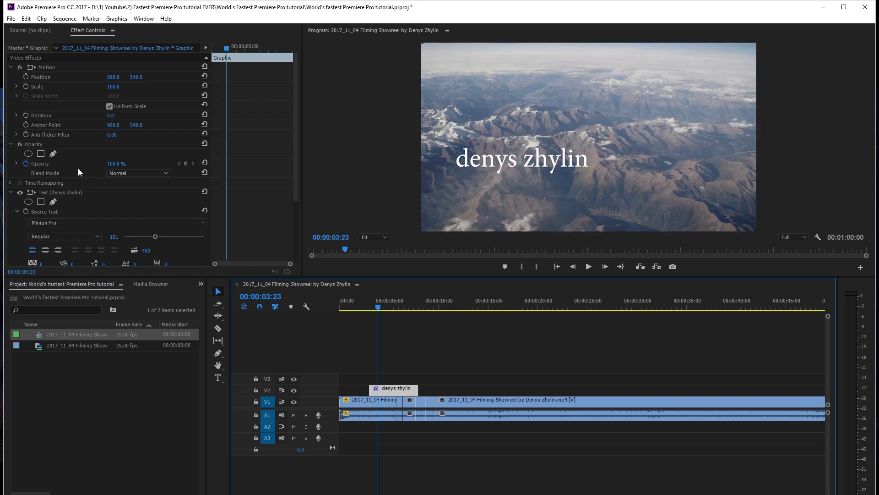
left_click(186, 163)
left_click_drag(380, 306, 369, 308)
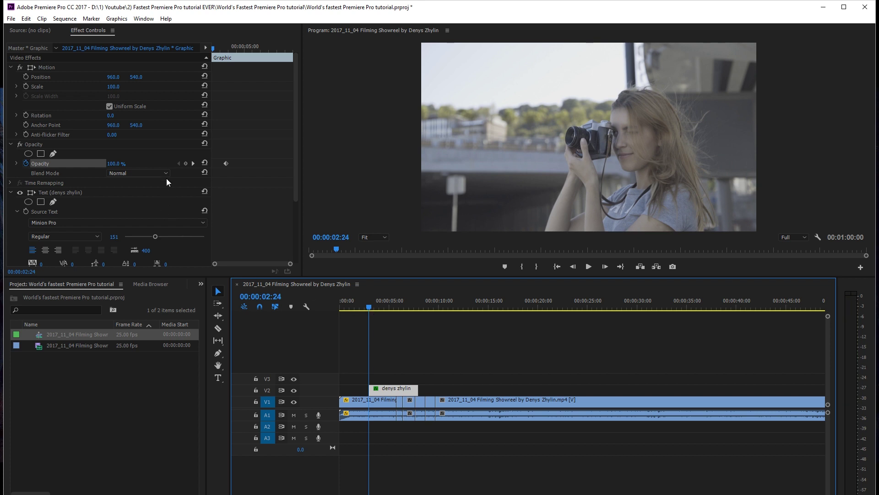
left_click(115, 165)
type("0")
key("Return")
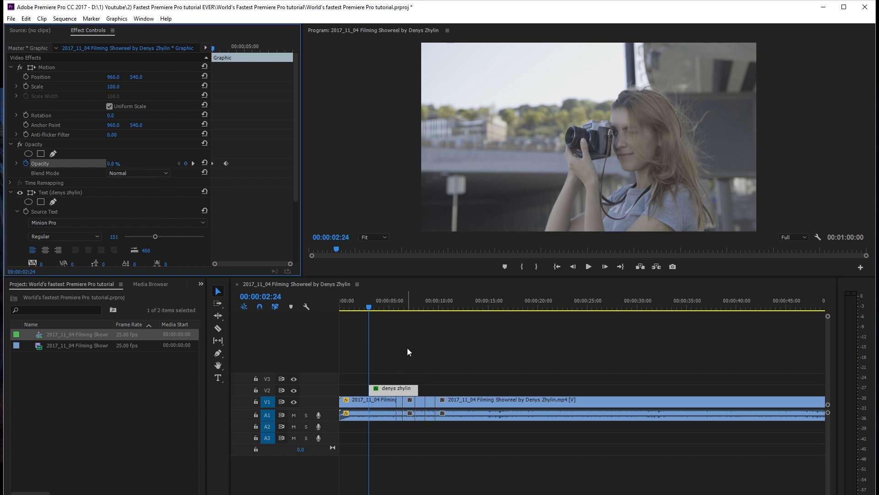
key("space")
key("space")
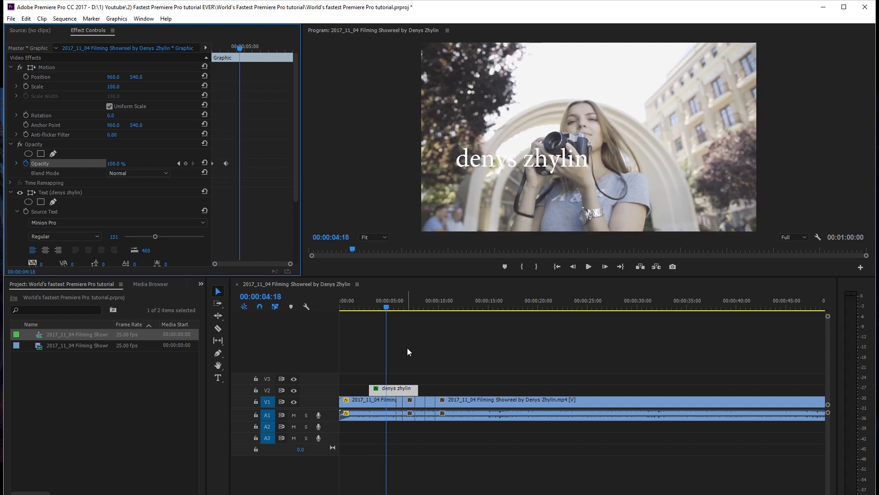
Move the last long video segment to about 25 seconds on the timeline, leaving a gap after the short segments, and deselect everything.
left_click_drag(448, 372, 319, 441)
left_click(445, 365)
left_click(447, 352)
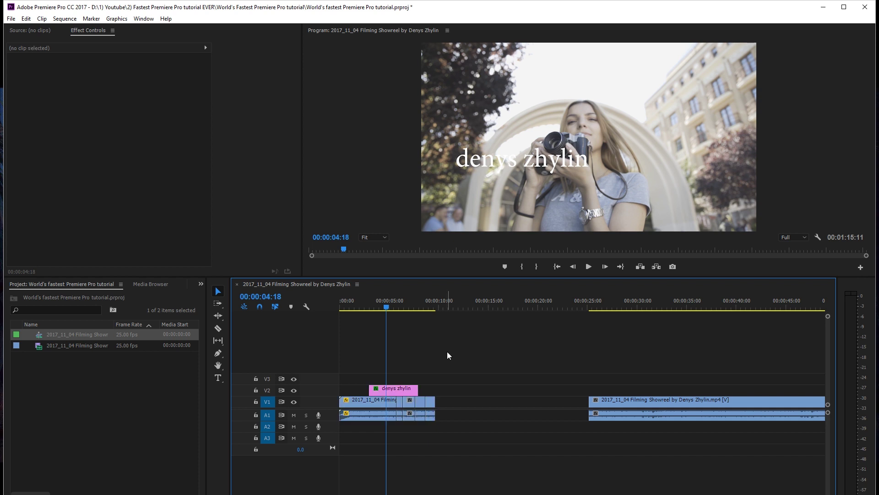
Mark the sequence's in point at 00:00:00:00 and its out point at 00:00:09:17, at the end of the short segments.
left_click_drag(389, 307, 323, 313)
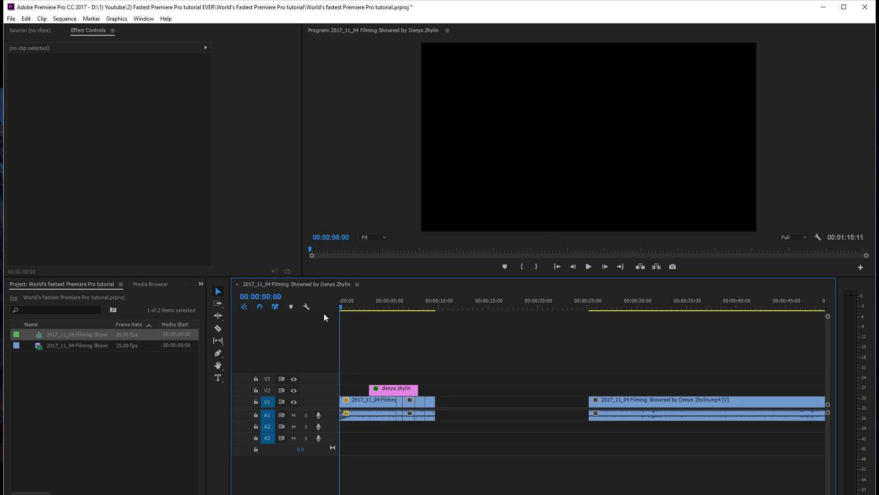
left_click(523, 268)
left_click_drag(426, 306, 435, 306)
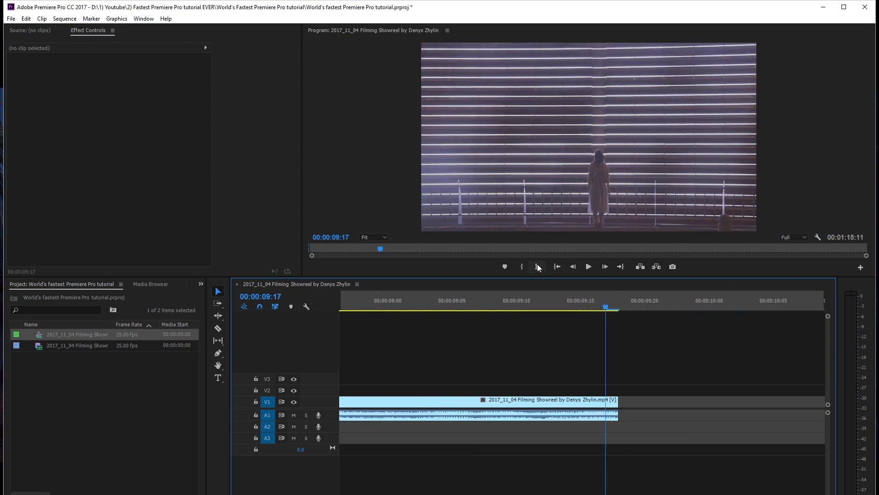
left_click(537, 266)
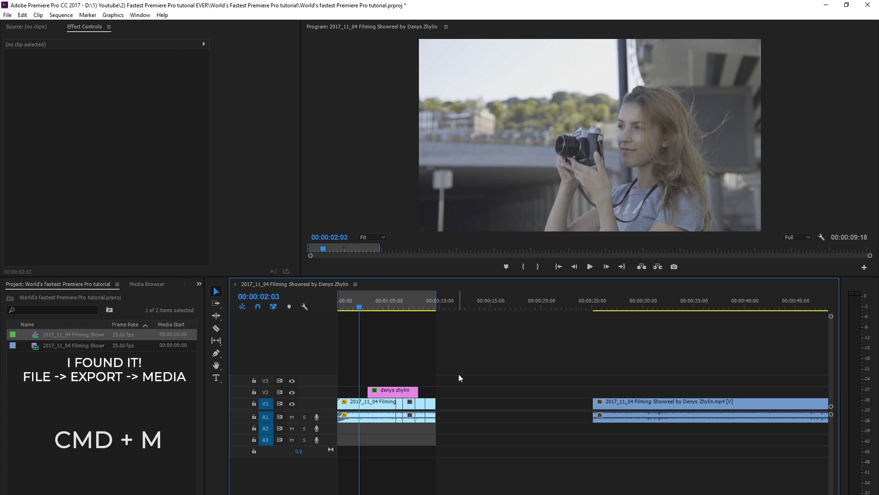
Set up a media export in H.264 format with the YouTube 1080p HD preset, keeping the suggested output file name and project folder.
key("ctrl+m")
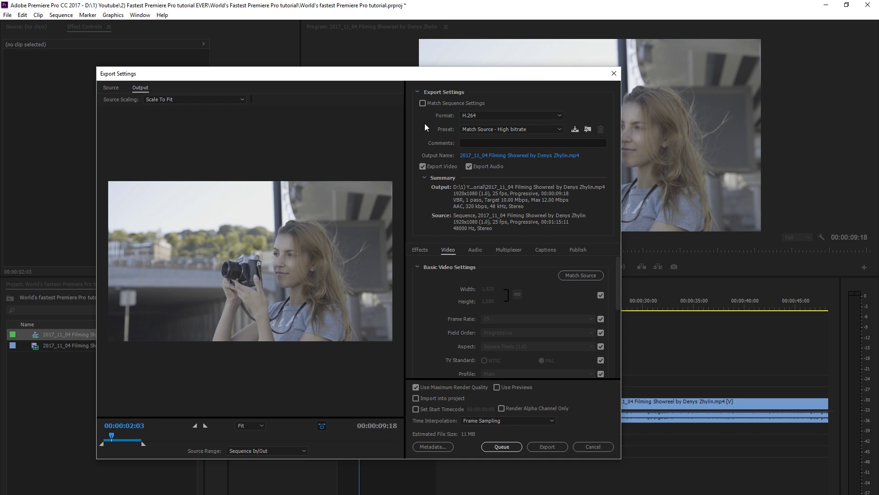
left_click(495, 118)
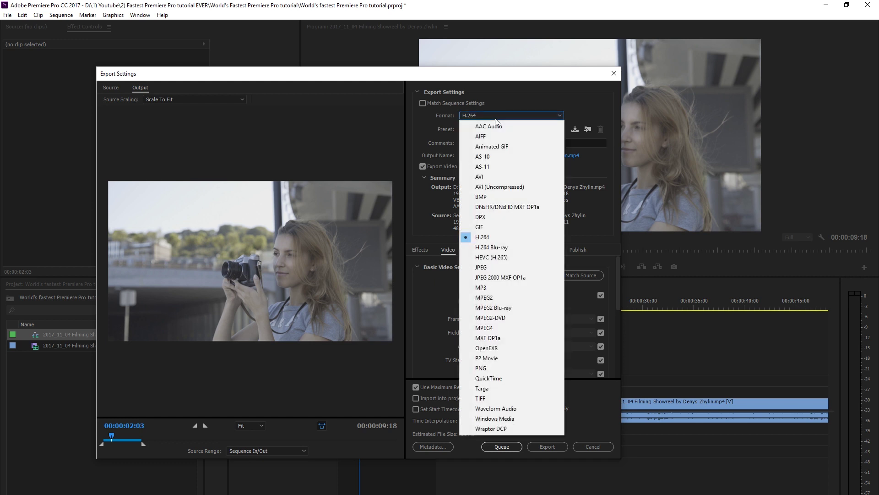
left_click(470, 236)
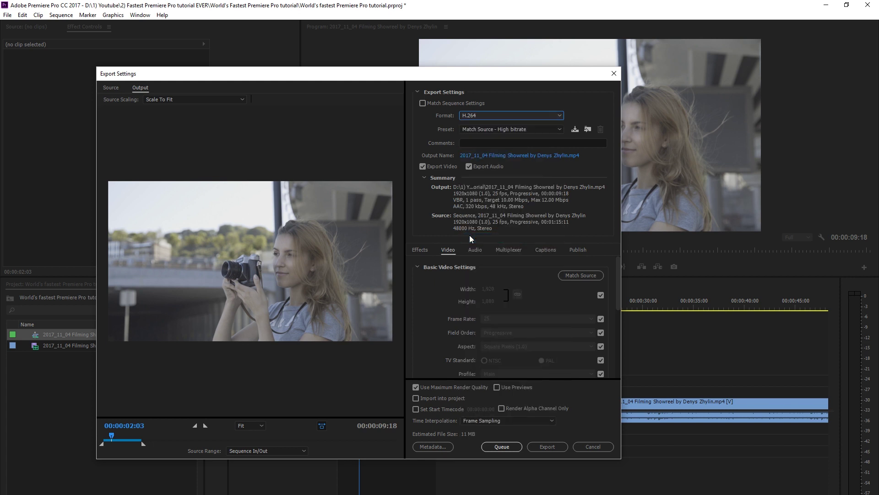
left_click(504, 129)
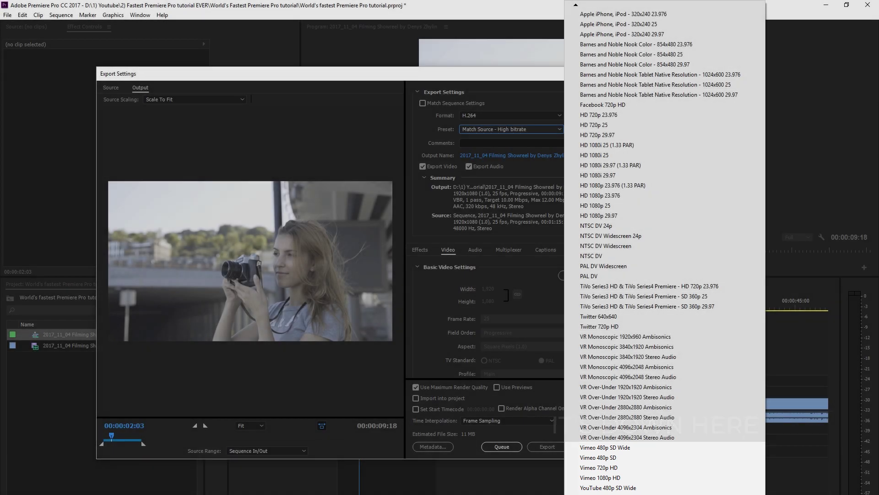
left_click(601, 494)
left_click(492, 156)
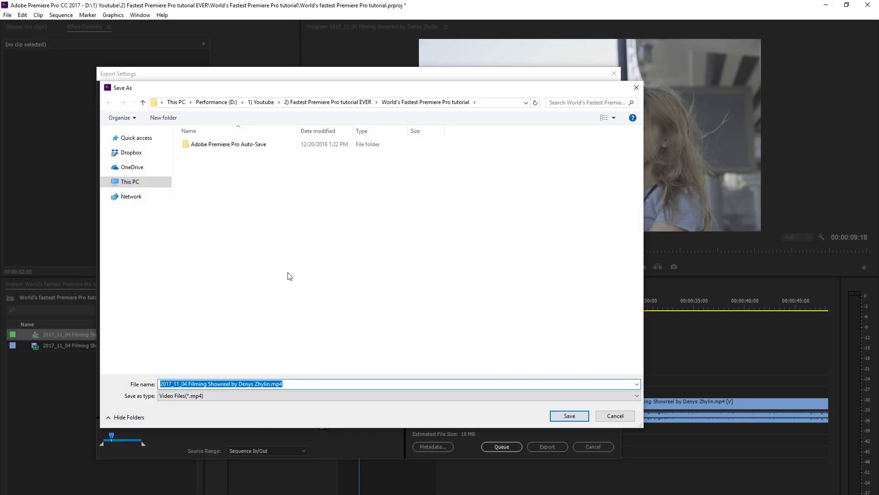
left_click(568, 416)
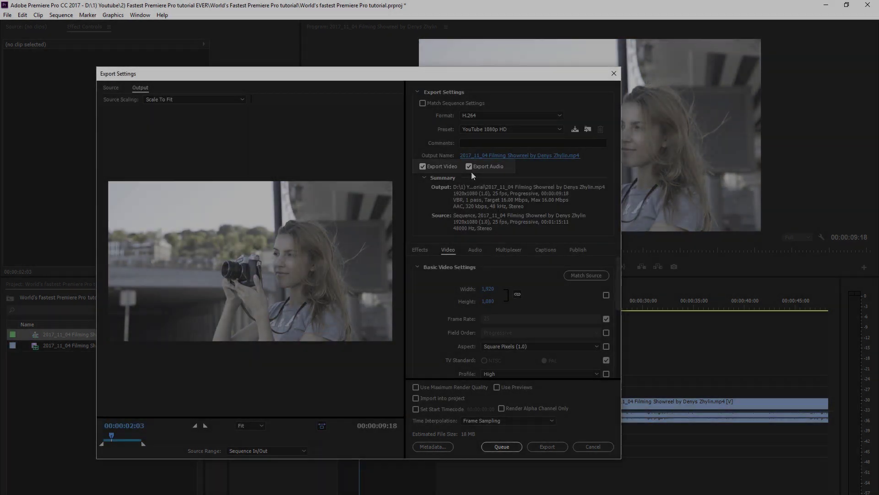
Match the export's basic video settings to the source and raise the maximum bitrate to about 25.37 Mbps.
left_click(606, 295)
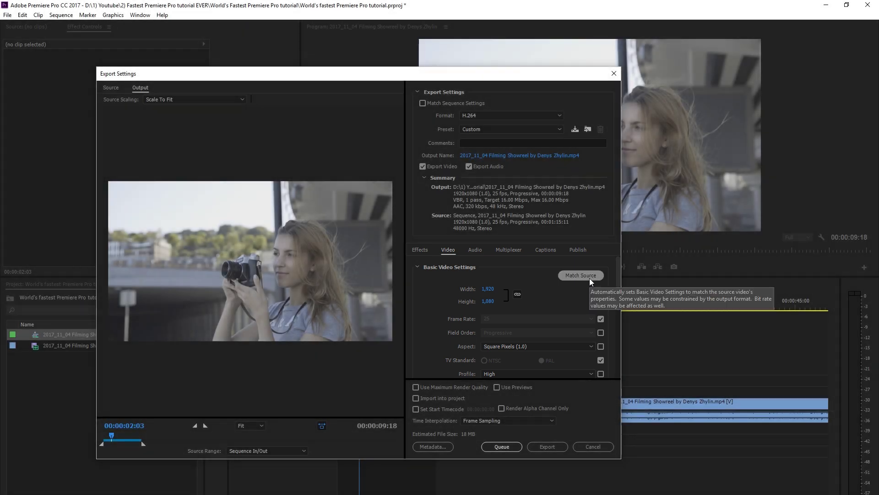
left_click(590, 278)
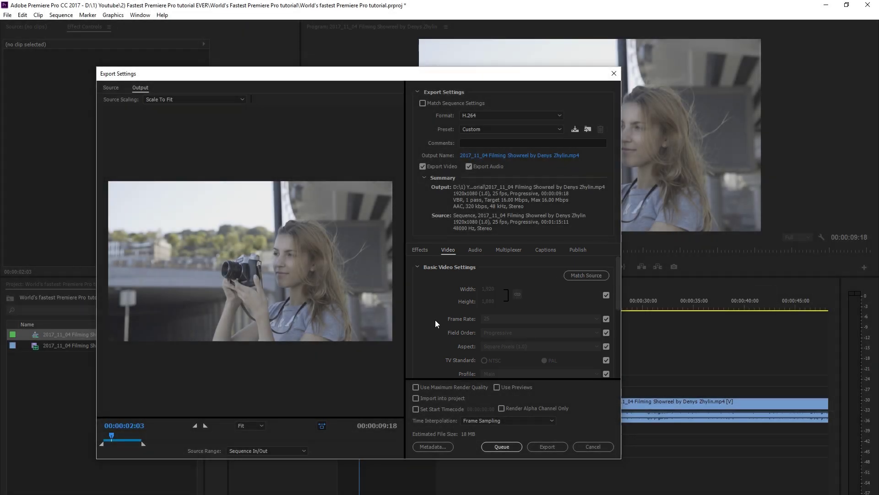
scroll(435, 319, "down", 3)
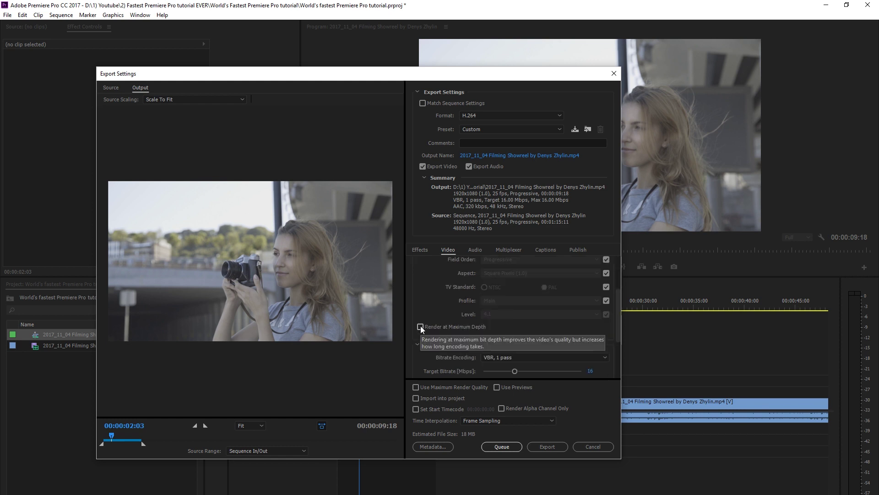
scroll(420, 326, "down", 3)
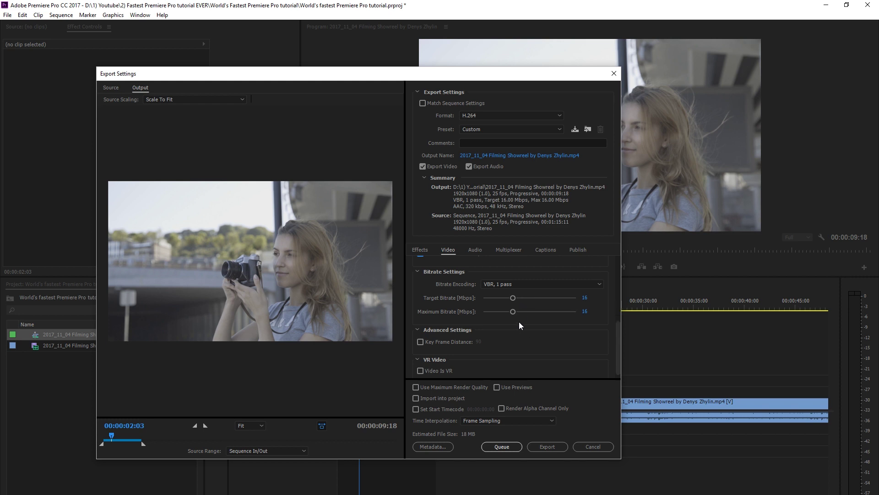
left_click_drag(514, 314, 531, 313)
scroll(512, 314, "down", 1)
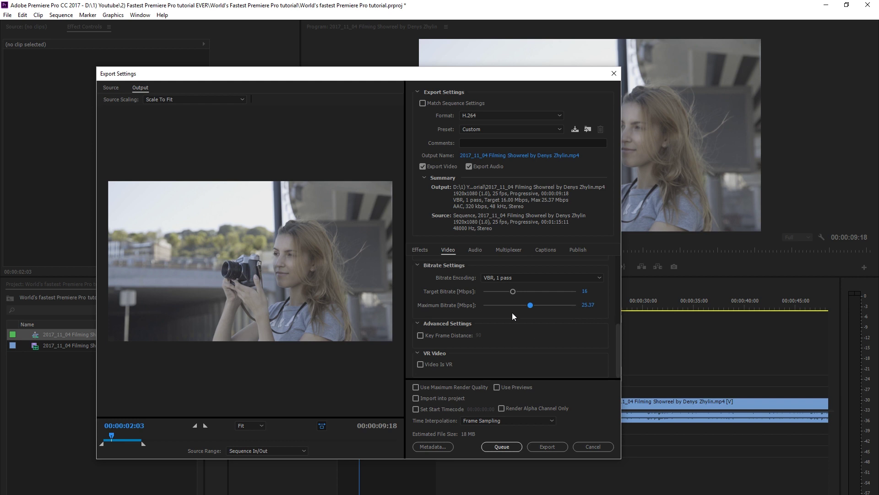
Check the export's audio settings down to the bitrate, enable Use Maximum Render Quality and export the video.
left_click(479, 253)
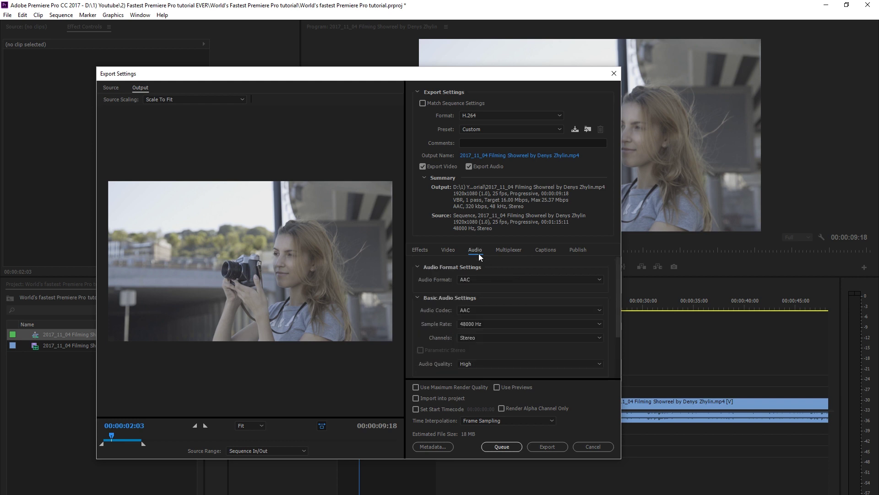
scroll(485, 302, "down", 1)
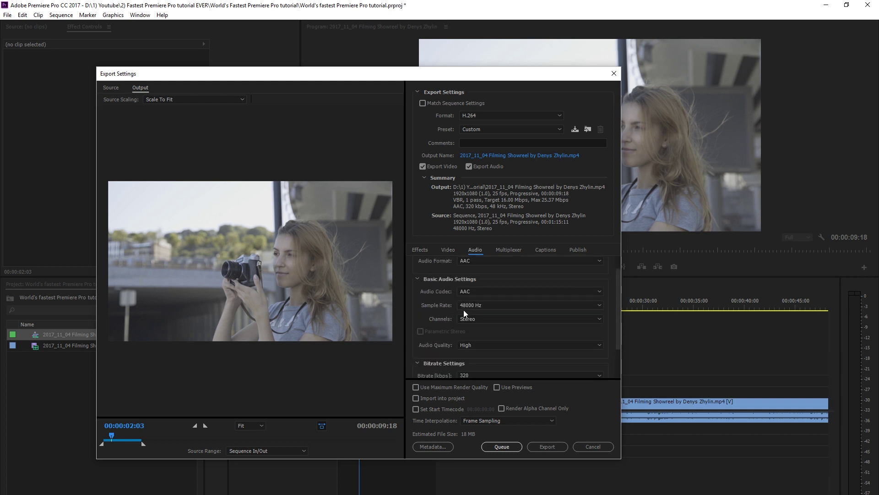
scroll(436, 306, "down", 2)
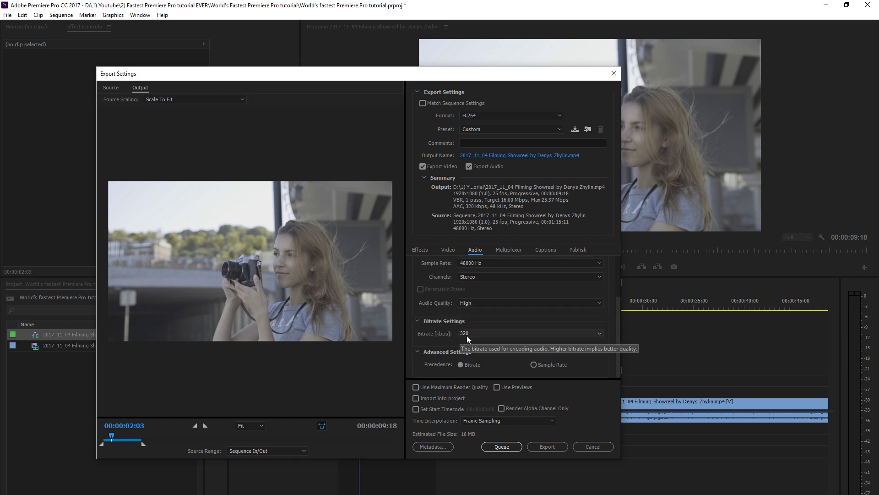
left_click(422, 387)
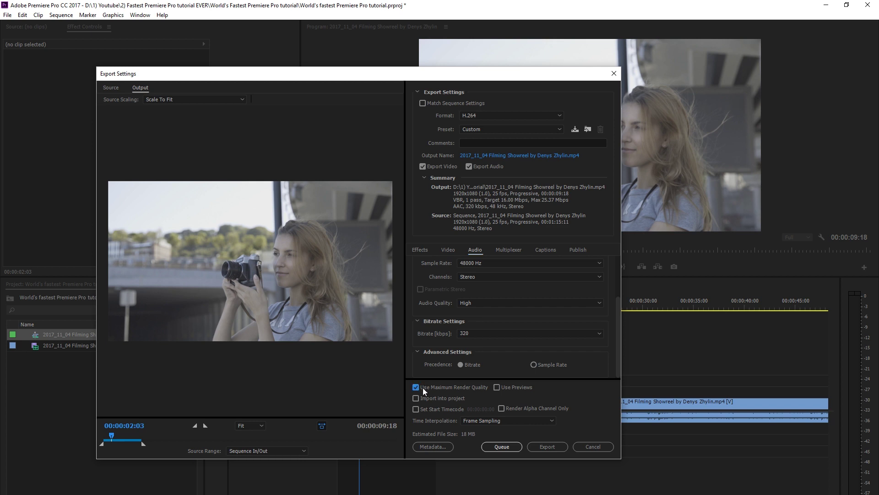
left_click(546, 445)
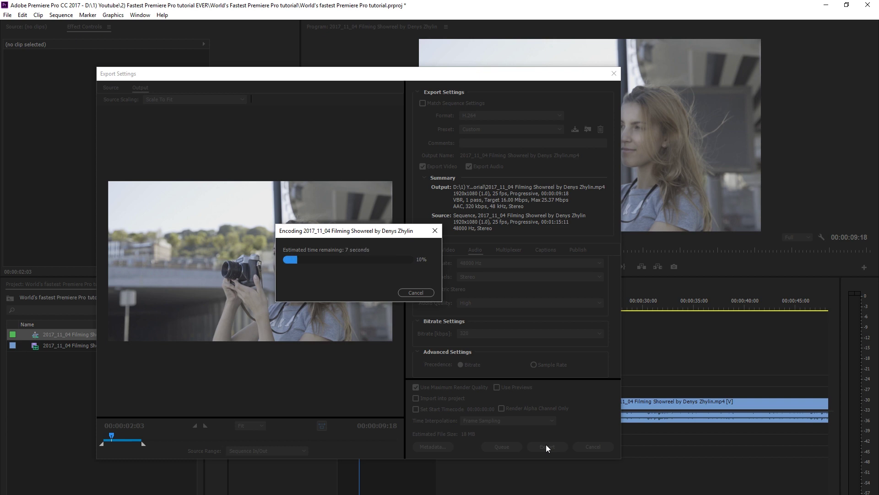